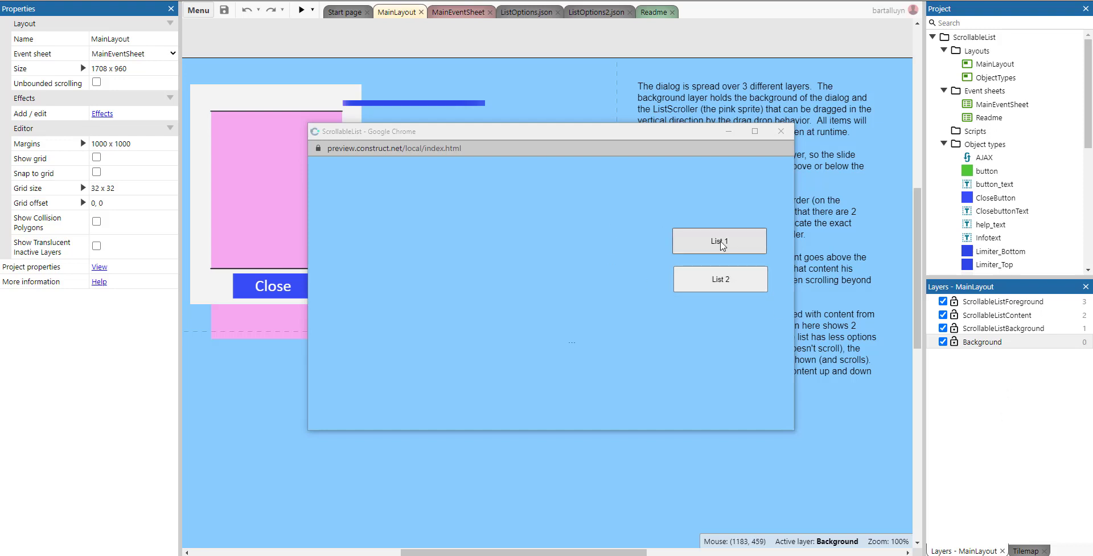
Open List 1 and scroll its options up and back down to Option 1
{"action": "left_click", "coordinate": [720, 241]}
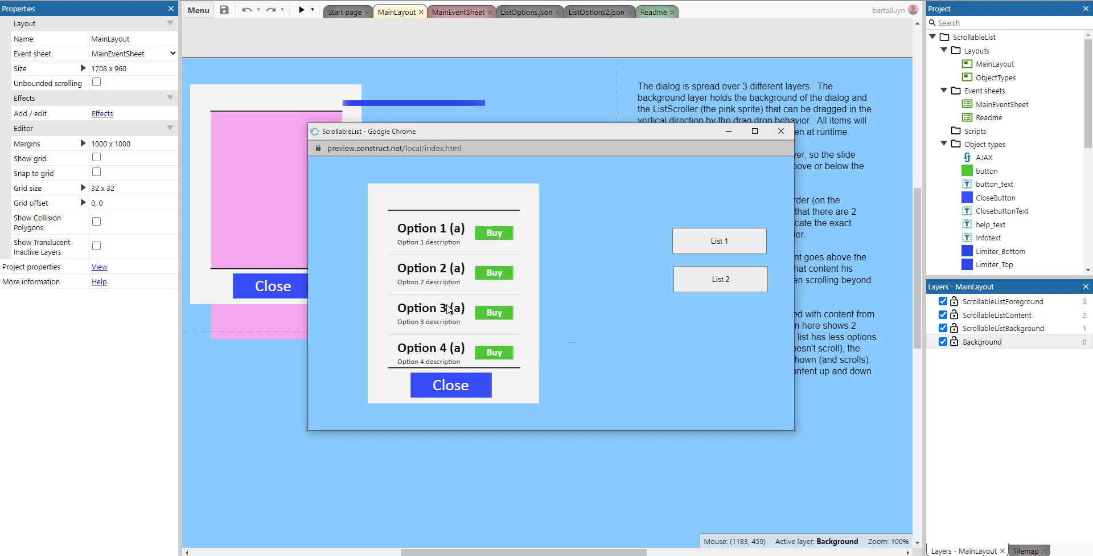
{"action": "scroll", "coordinate": [448, 309], "scroll_direction": "down", "scroll_amount": 2}
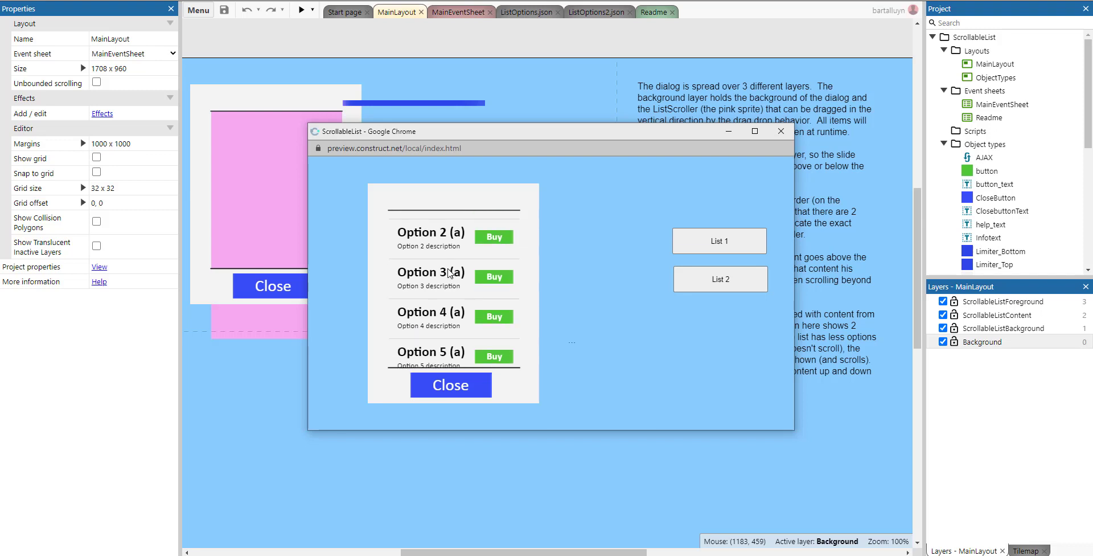
{"action": "mouse_move", "coordinate": [445, 327]}
{"action": "left_mouse_down"}
{"action": "mouse_move", "coordinate": [453, 239]}
{"action": "mouse_move", "coordinate": [454, 314]}
{"action": "left_mouse_up"}
{"action": "mouse_move", "coordinate": [449, 245]}
{"action": "left_mouse_down"}
{"action": "mouse_move", "coordinate": [450, 331]}
{"action": "mouse_move", "coordinate": [450, 259]}
{"action": "left_mouse_up"}
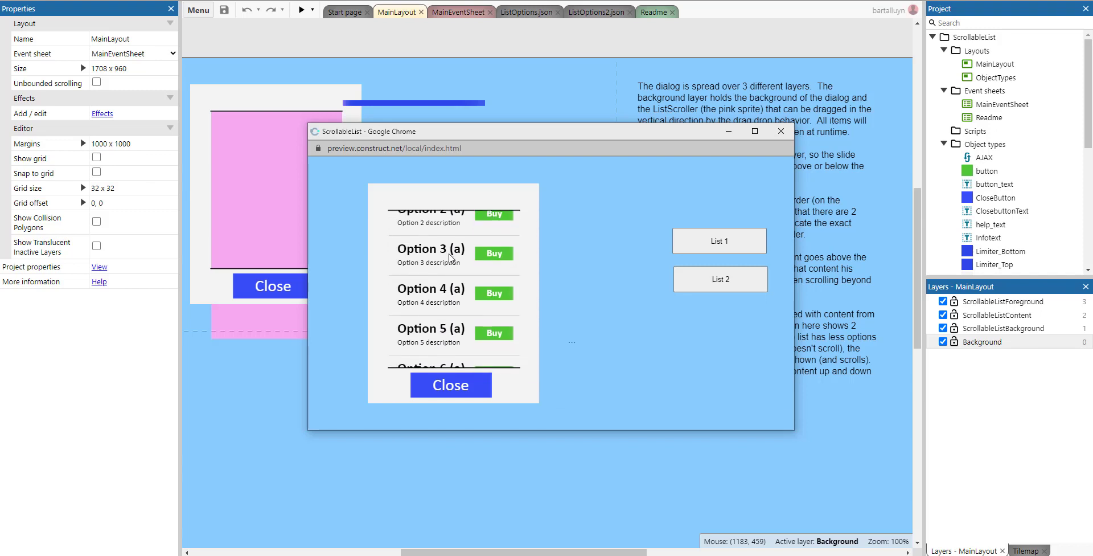
{"action": "mouse_move", "coordinate": [441, 288]}
{"action": "left_mouse_down"}
{"action": "mouse_move", "coordinate": [441, 248]}
{"action": "mouse_move", "coordinate": [444, 302]}
{"action": "mouse_move", "coordinate": [445, 223]}
{"action": "mouse_move", "coordinate": [451, 304]}
{"action": "left_mouse_up"}
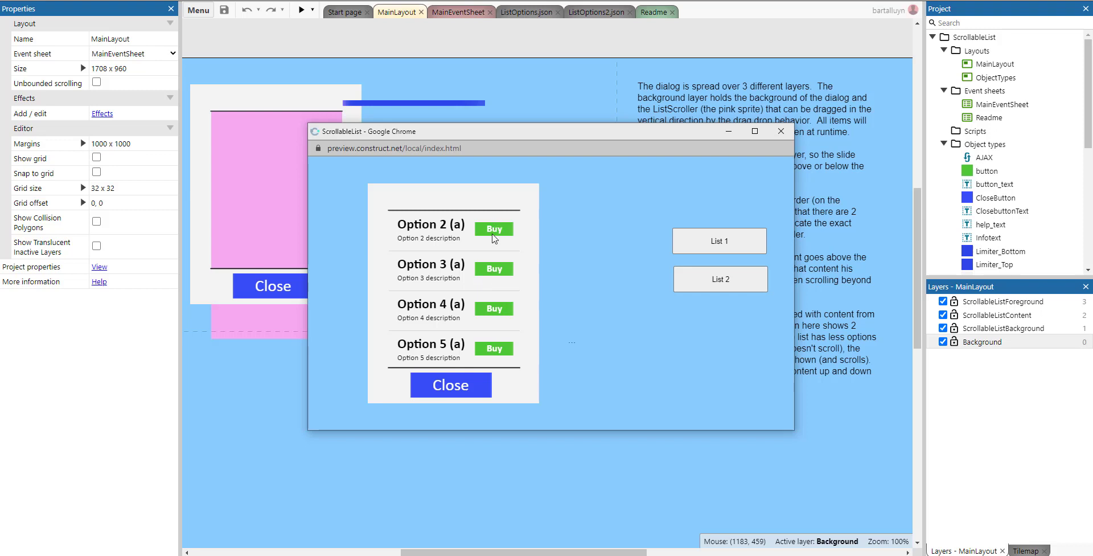
Buy Option 2 and Option 4, then close the first list
{"action": "left_click", "coordinate": [496, 231]}
{"action": "left_click", "coordinate": [509, 310]}
{"action": "left_click", "coordinate": [478, 389]}
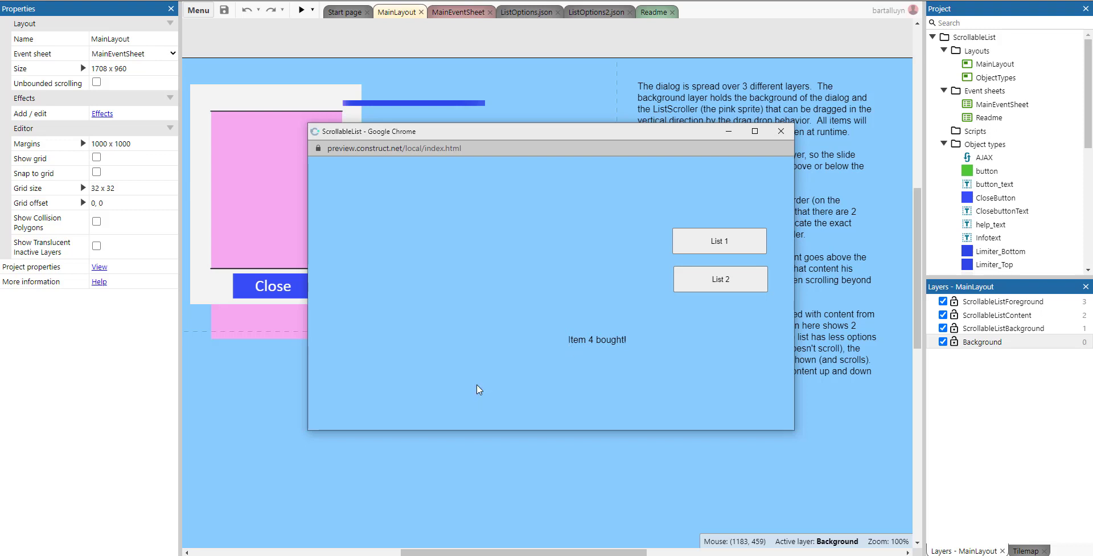
Open List 2, buy Option 3, and close the dialog
{"action": "left_click", "coordinate": [733, 289]}
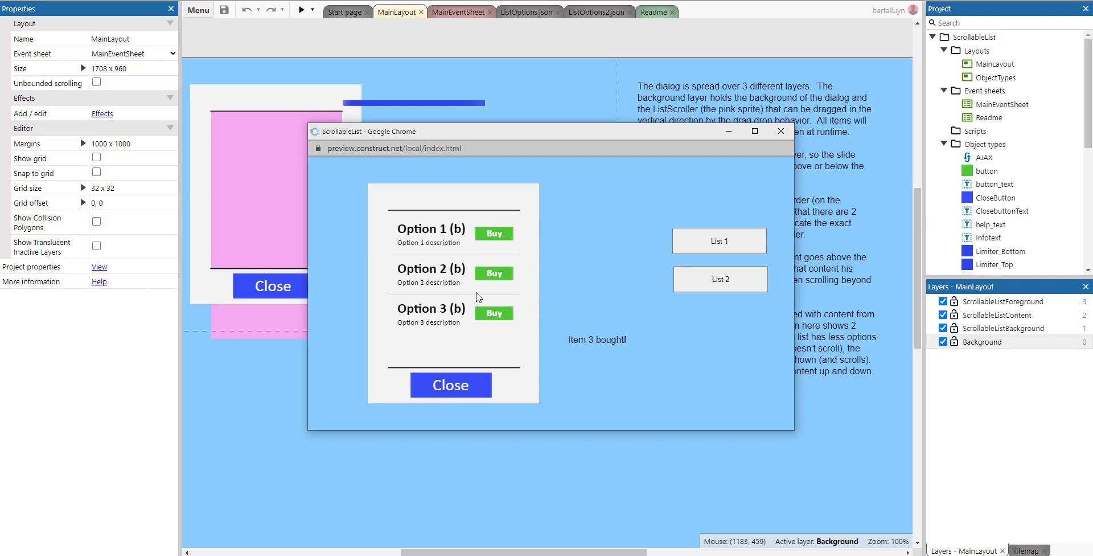
{"action": "left_click", "coordinate": [456, 387]}
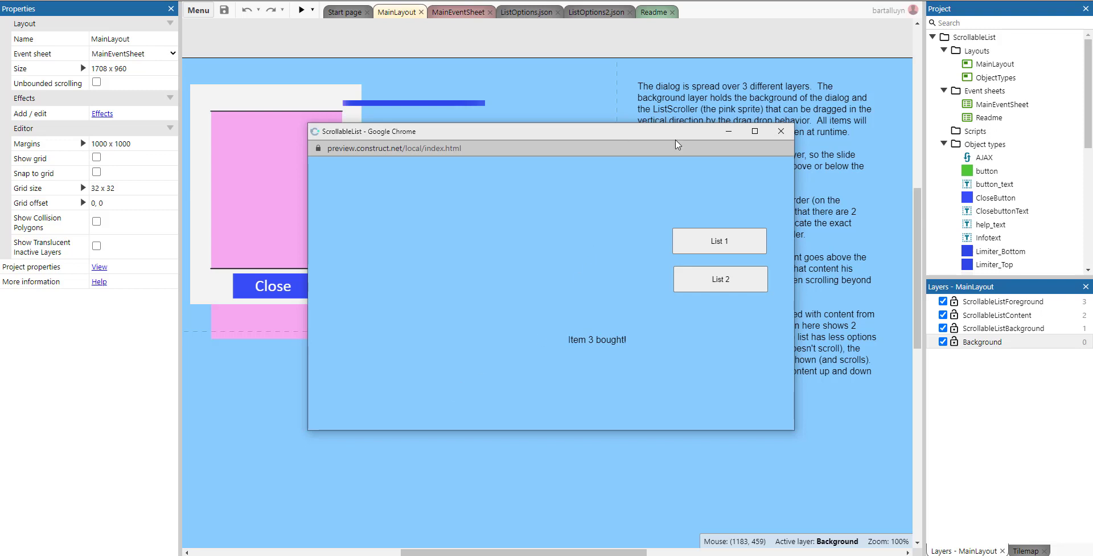
Close the preview, check the ScrollableListBackground layer, and peek behind ListBorder by moving it, then undoing
{"action": "left_click", "coordinate": [781, 131]}
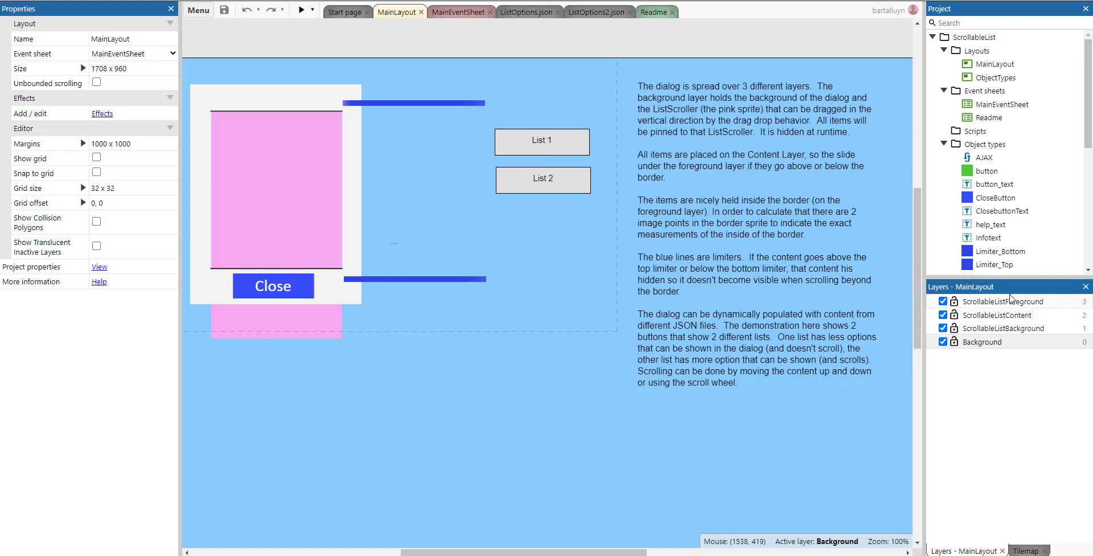
{"action": "left_click", "coordinate": [1001, 331]}
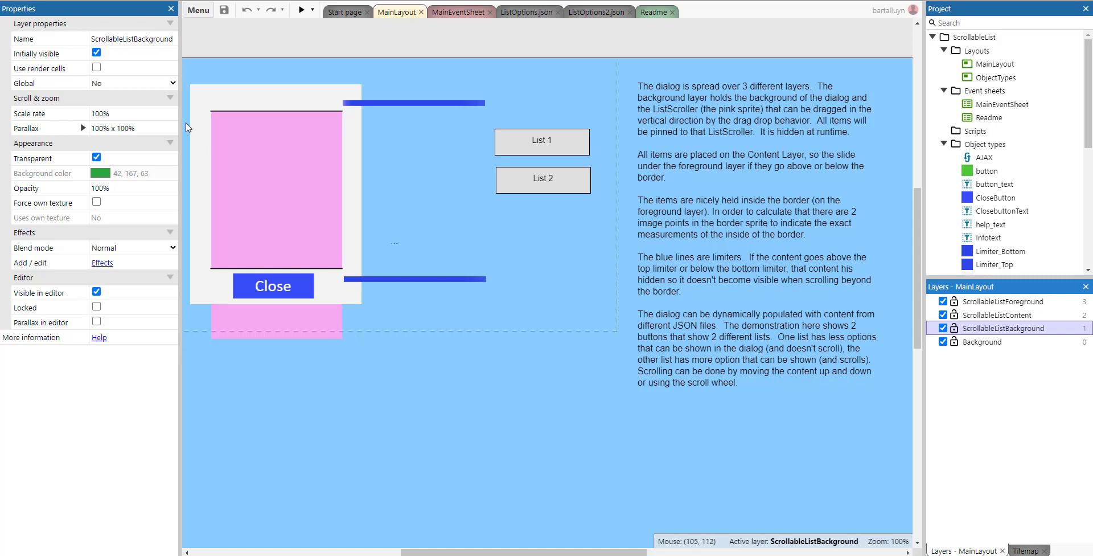
{"action": "left_click", "coordinate": [266, 174]}
{"action": "left_click_drag", "start_coordinate": [265, 175], "coordinate": [265, 300]}
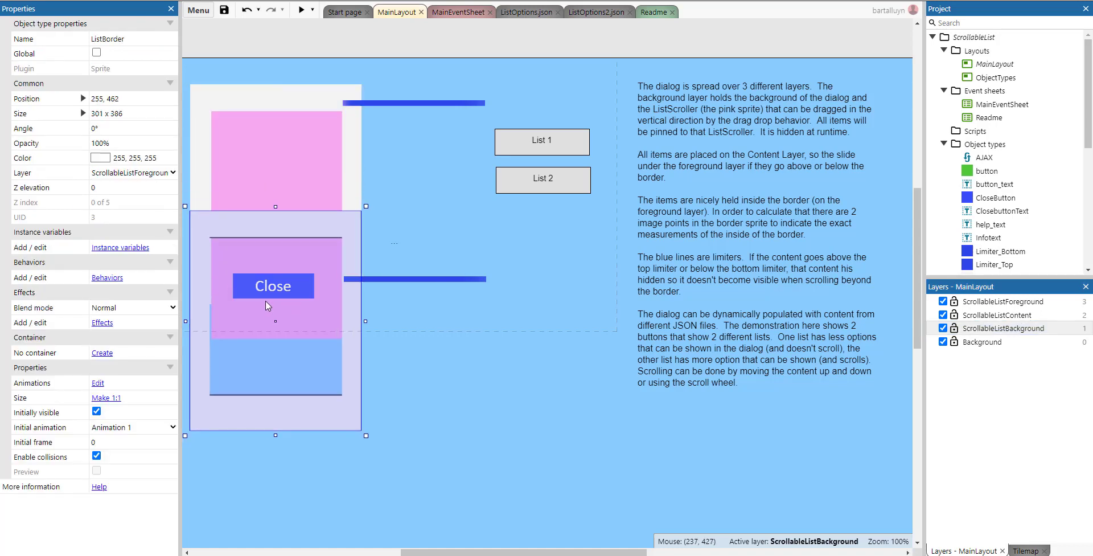
{"action": "key", "text": "ctrl+z"}
Select the pink ListScroller, inspect the ScrollableListContent layer, and open ListBorder in the Animations Editor
{"action": "left_click", "coordinate": [266, 327]}
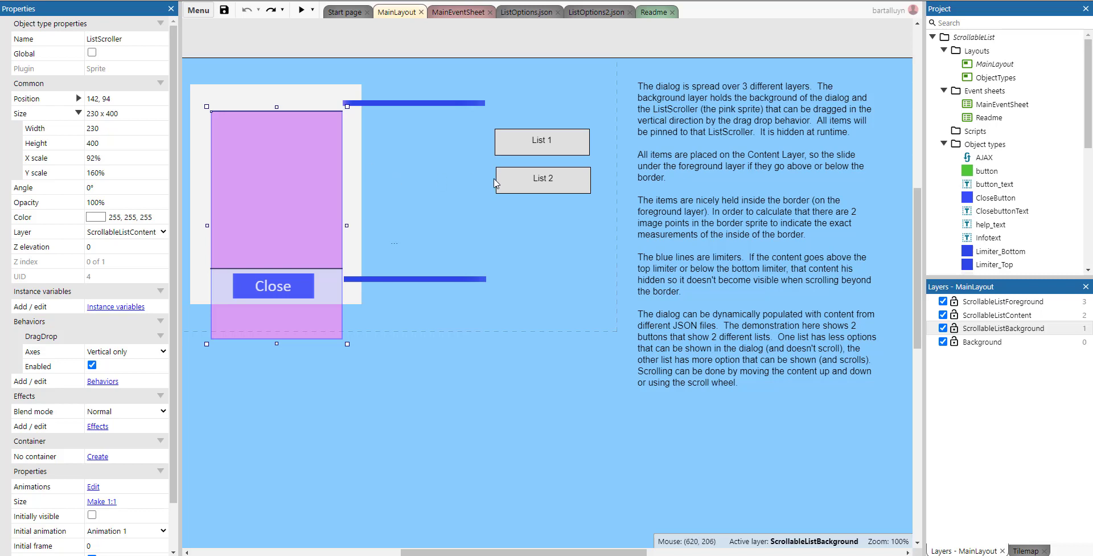
{"action": "left_click", "coordinate": [981, 315]}
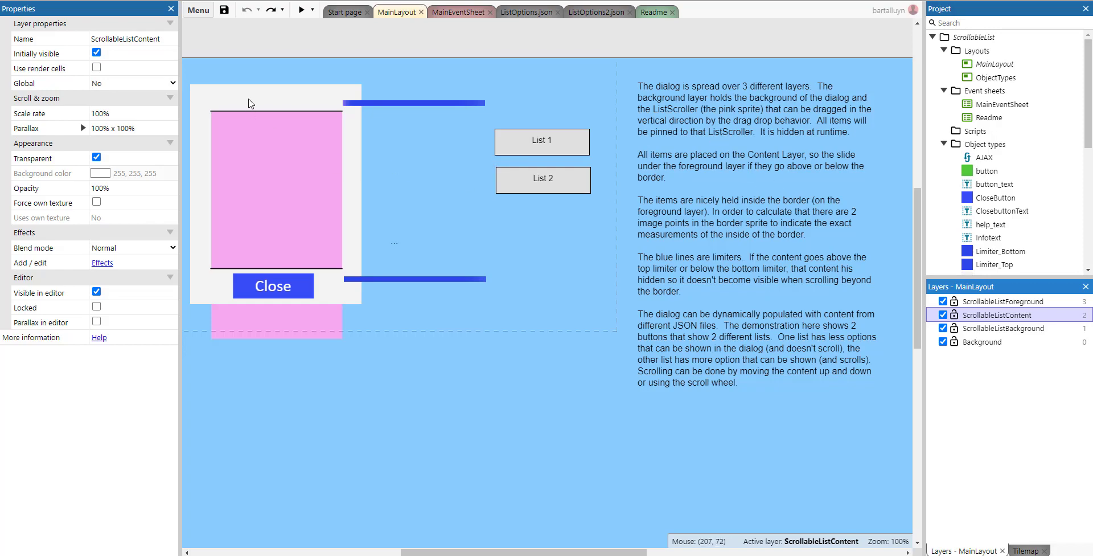
{"action": "double_click", "coordinate": [249, 103]}
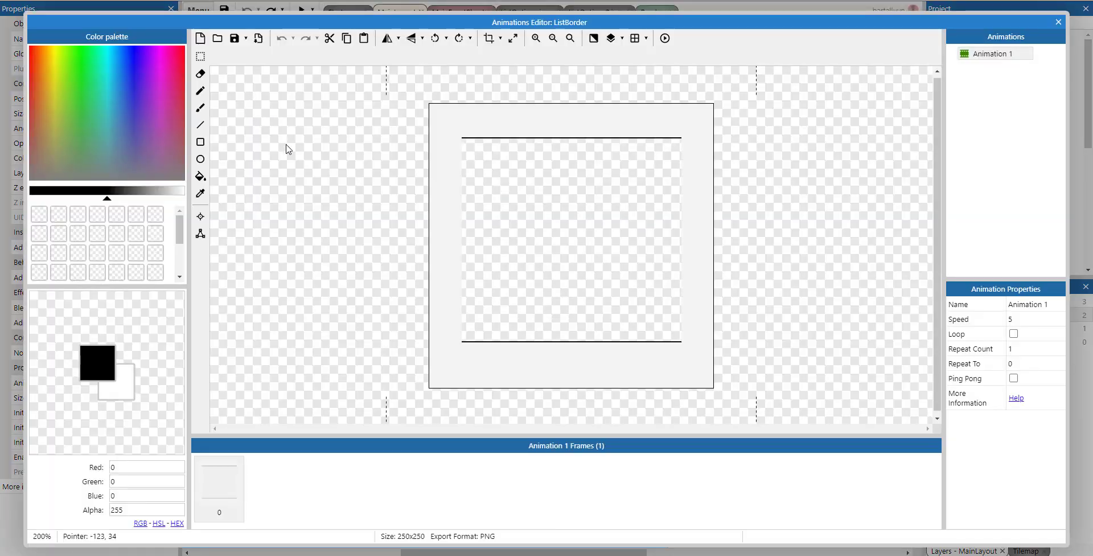
Check ListBorder's Scrollhalt_top and Scrollhalt_bottom image points, then close the Animations Editor
{"action": "left_click", "coordinate": [203, 222]}
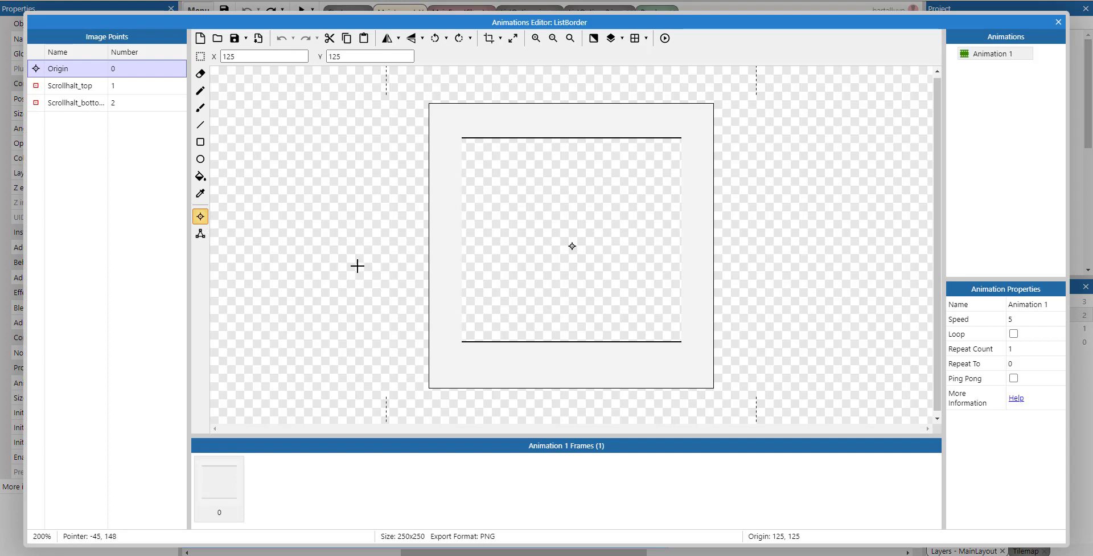
{"action": "left_click", "coordinate": [104, 91]}
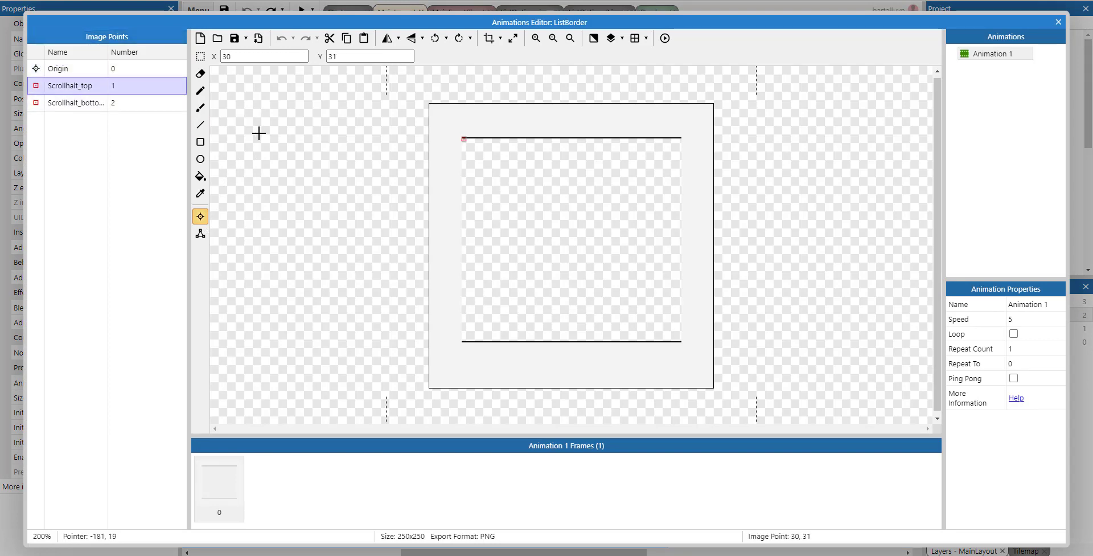
{"action": "left_click", "coordinate": [63, 104]}
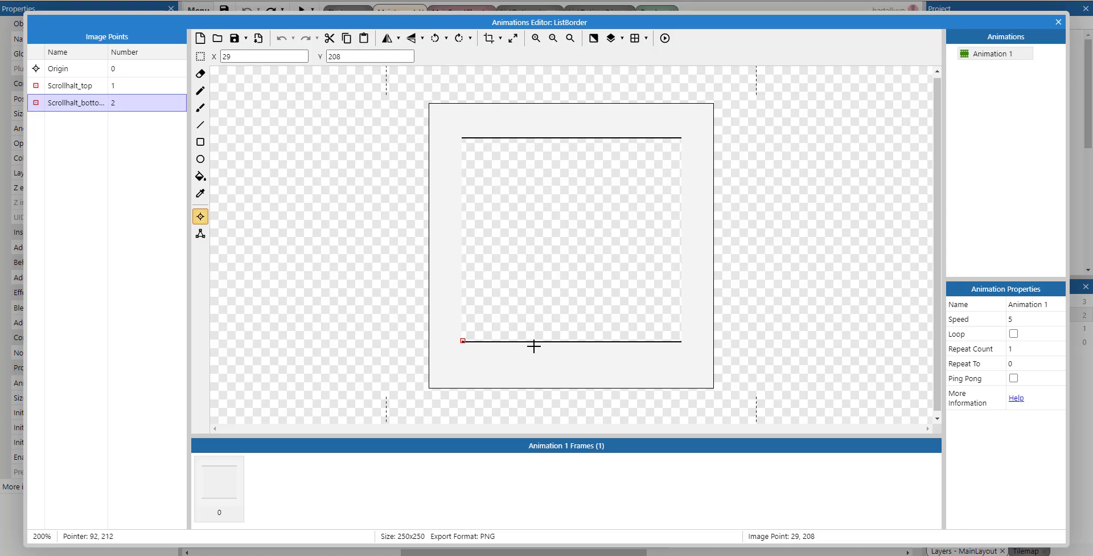
{"action": "left_click", "coordinate": [1058, 22]}
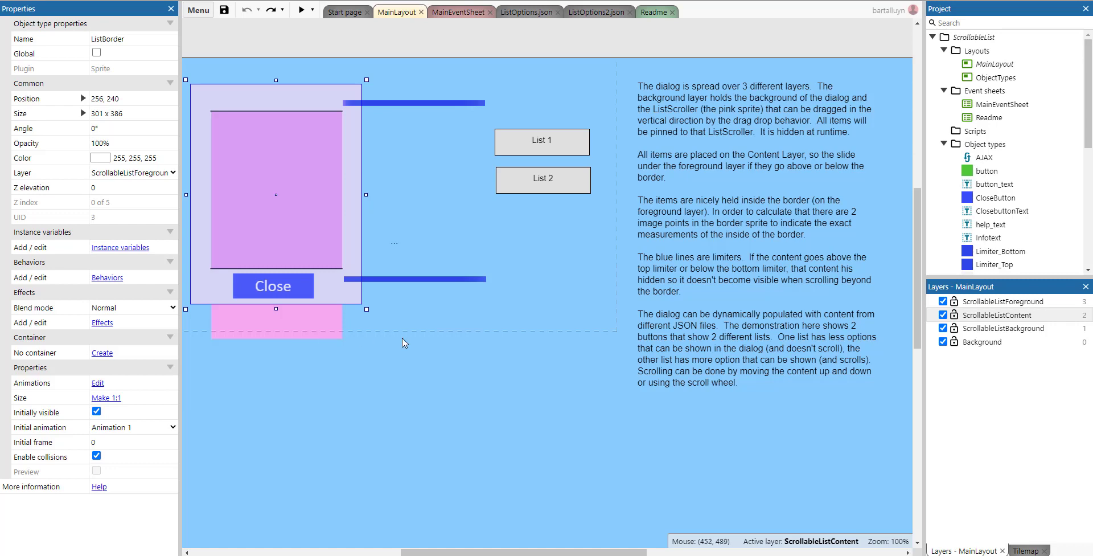
Scroll the Project panel down and back up to reach the ObjectTypes layout
{"action": "scroll", "coordinate": [1090, 157], "scroll_direction": "down", "scroll_amount": 5}
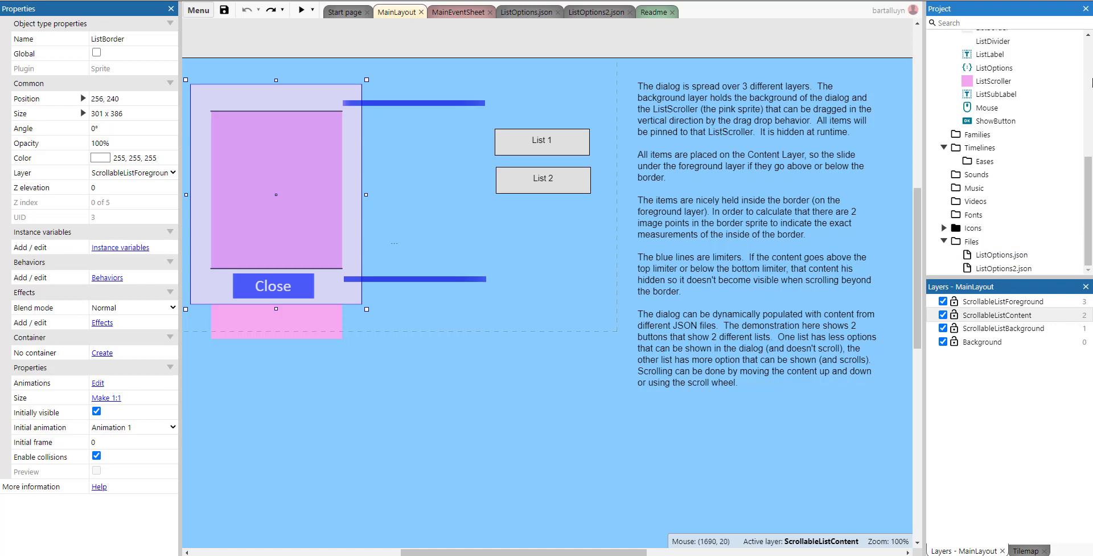
{"action": "scroll", "coordinate": [1053, 87], "scroll_direction": "up", "scroll_amount": 6}
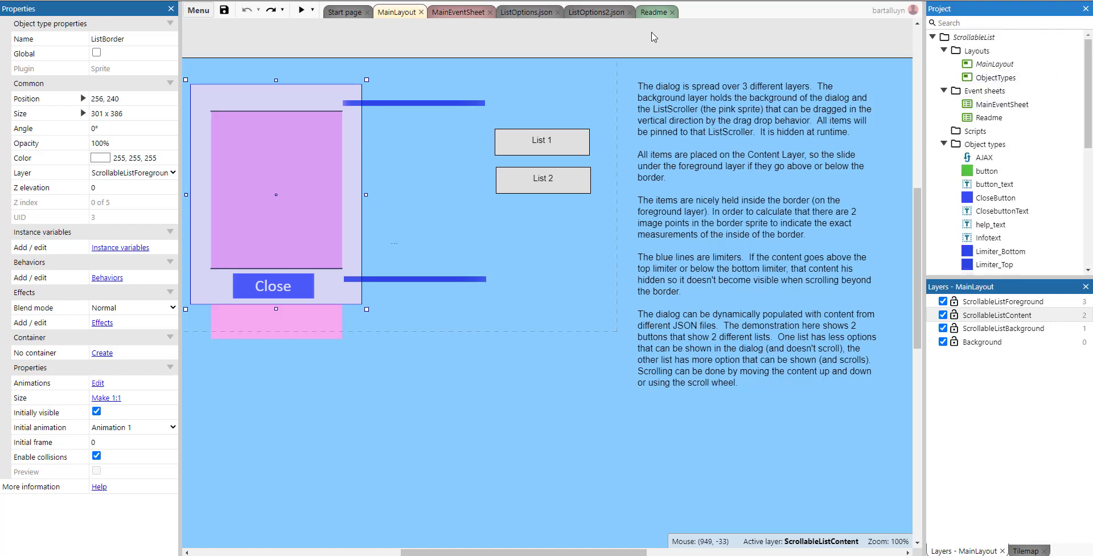
Open the ObjectTypes layout and select ListLabel, ListSubLabel, the Buy text and the ListDivider line
{"action": "left_click", "coordinate": [1005, 81]}
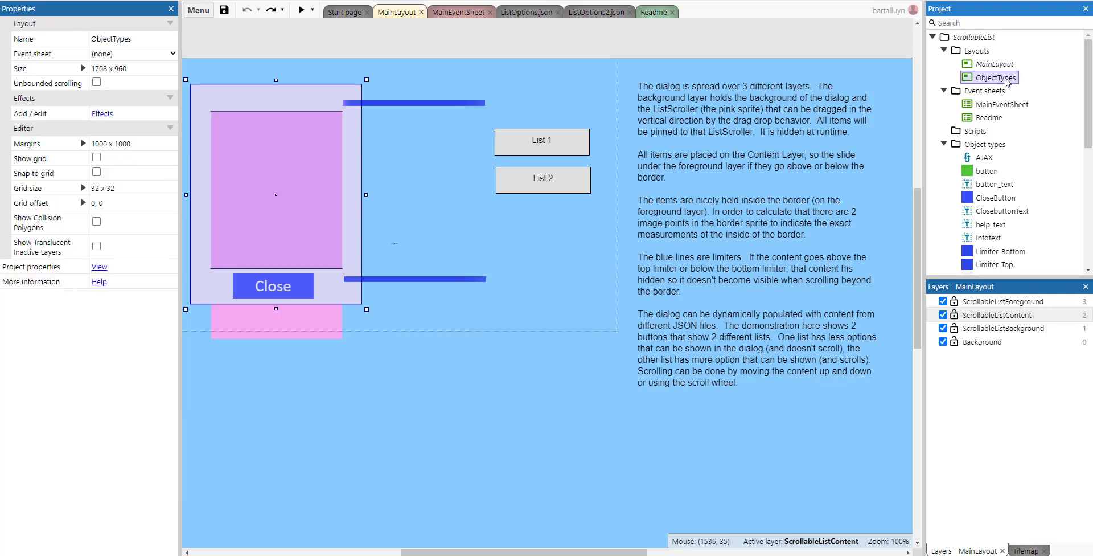
{"action": "double_click", "coordinate": [1006, 80]}
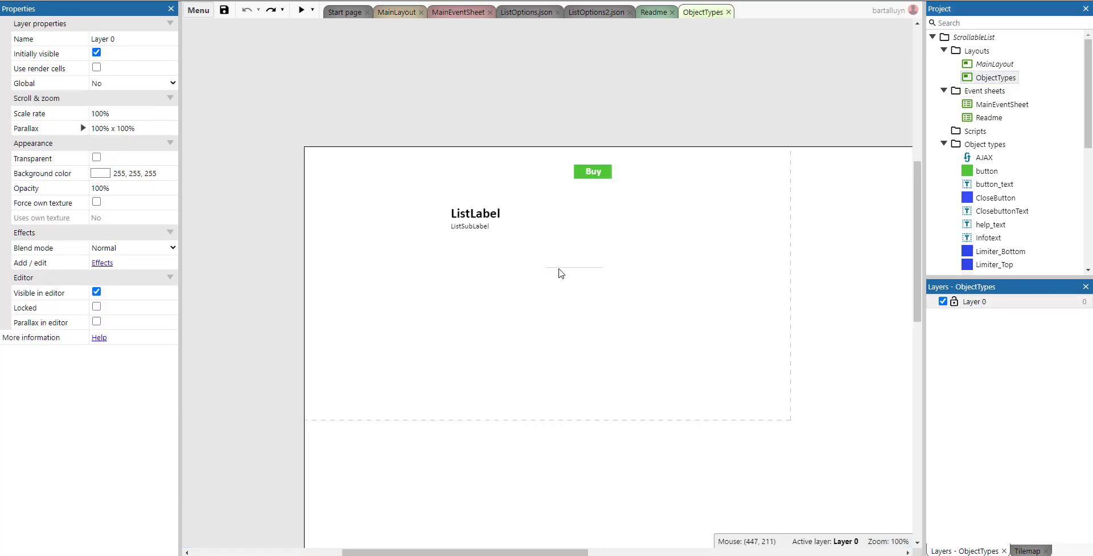
{"action": "left_click", "coordinate": [487, 219]}
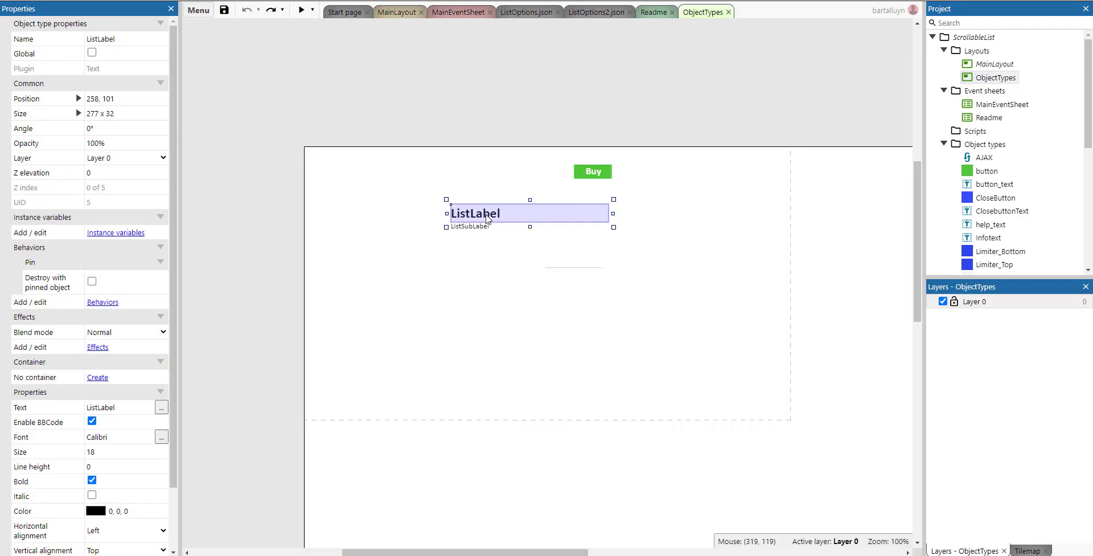
{"action": "left_click", "coordinate": [469, 227]}
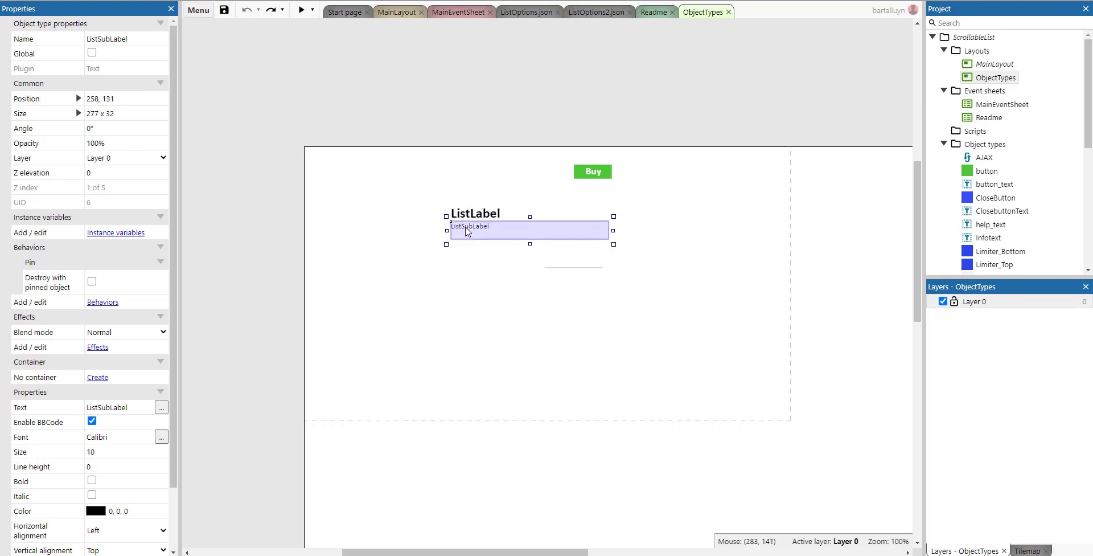
{"action": "left_click", "coordinate": [600, 174]}
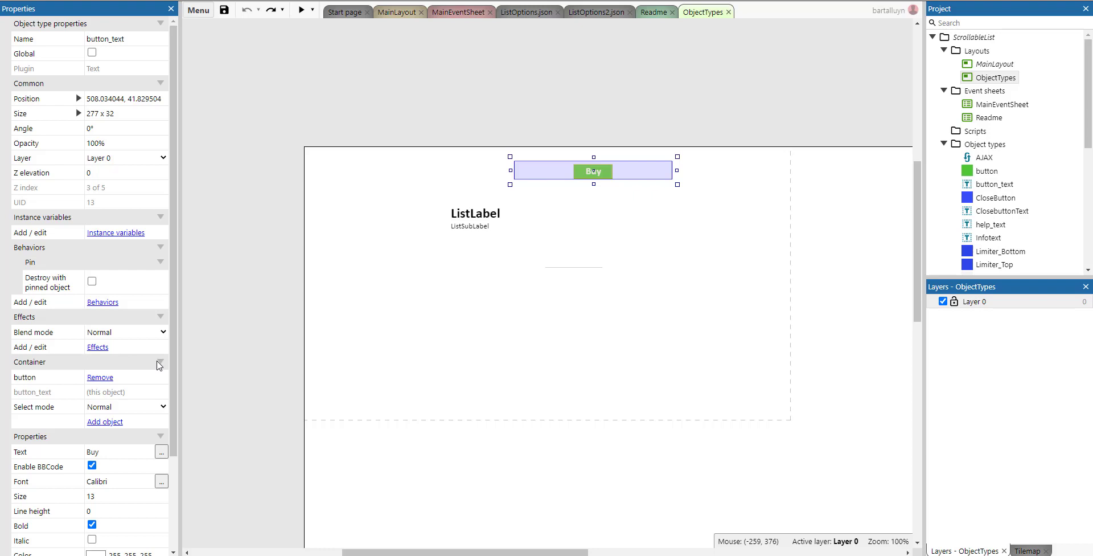
{"action": "left_click_drag", "start_coordinate": [643, 241], "coordinate": [593, 280]}
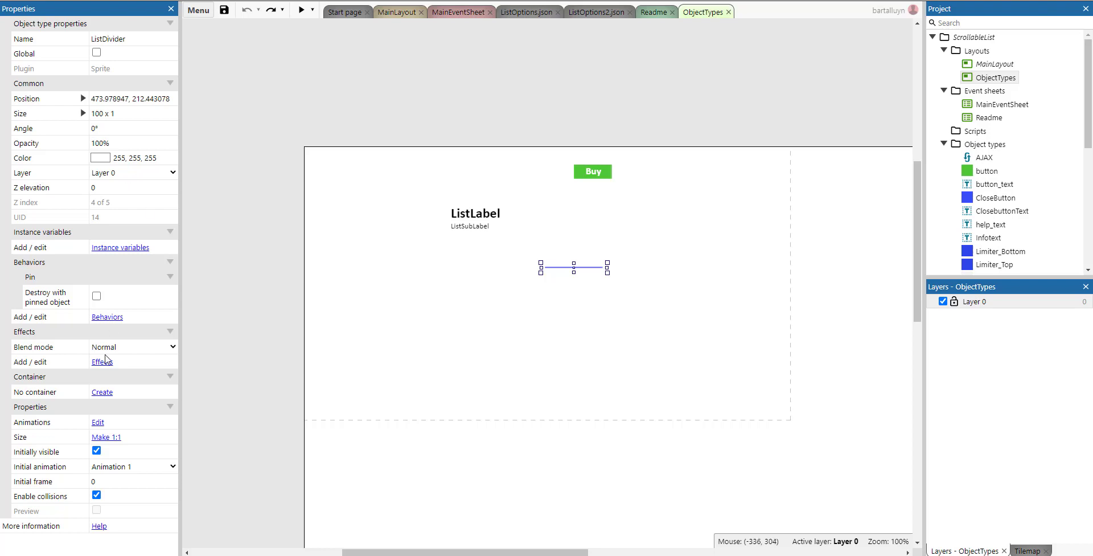